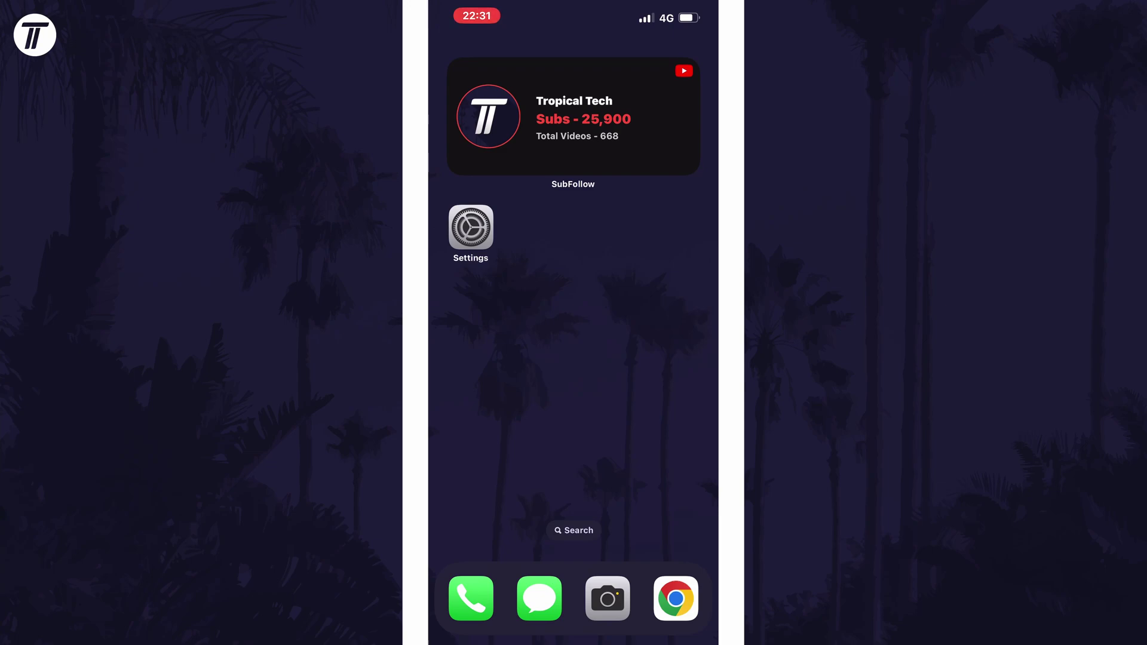
Step: Open the Settings app and go to the Notifications page with the Display As styles
{"action": "left_click", "coordinate": [471, 227]}
{"action": "left_click", "coordinate": [574, 458]}
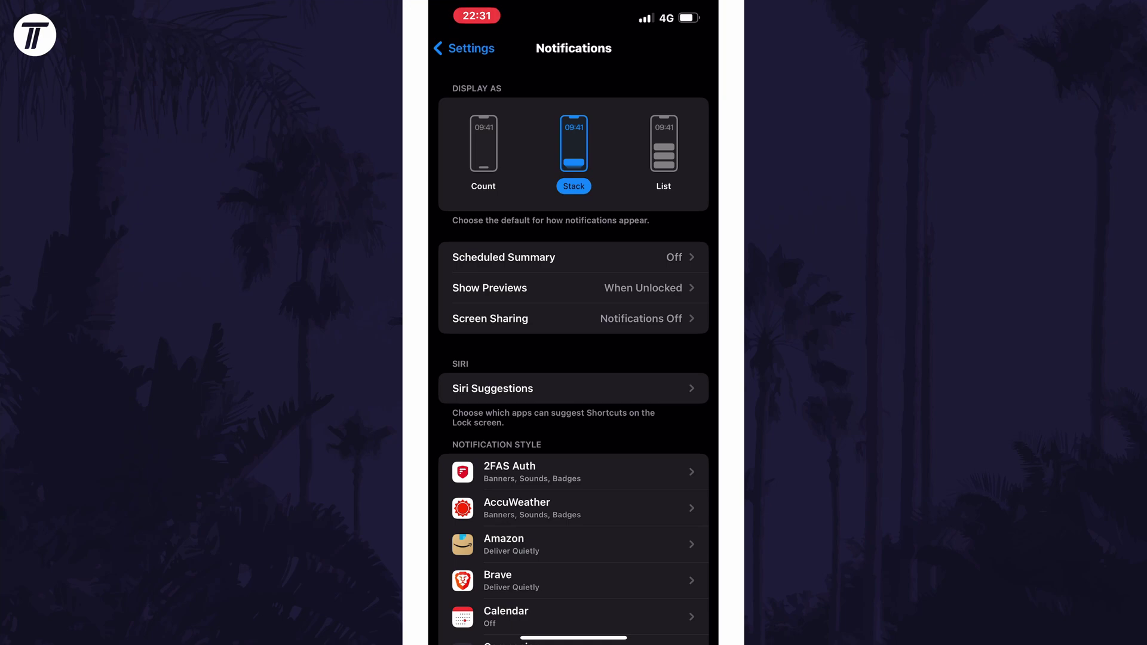
{"action": "left_click", "coordinate": [483, 152]}
{"action": "left_click", "coordinate": [574, 148]}
{"action": "left_click", "coordinate": [664, 147]}
{"action": "left_click", "coordinate": [574, 148]}
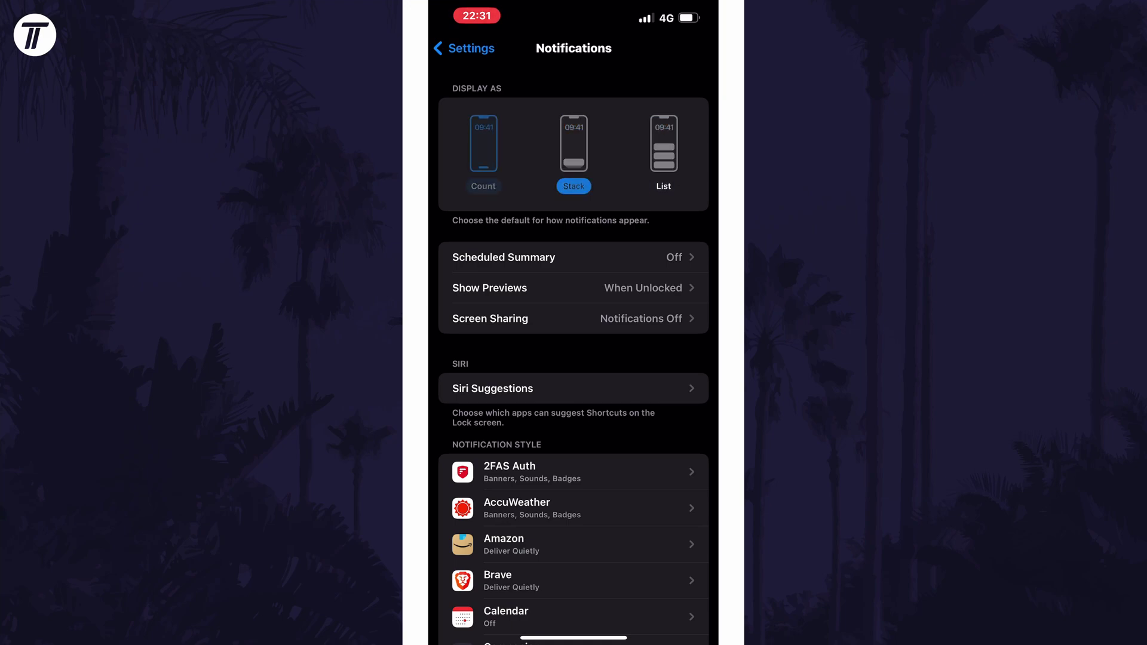
{"action": "left_click", "coordinate": [663, 148]}
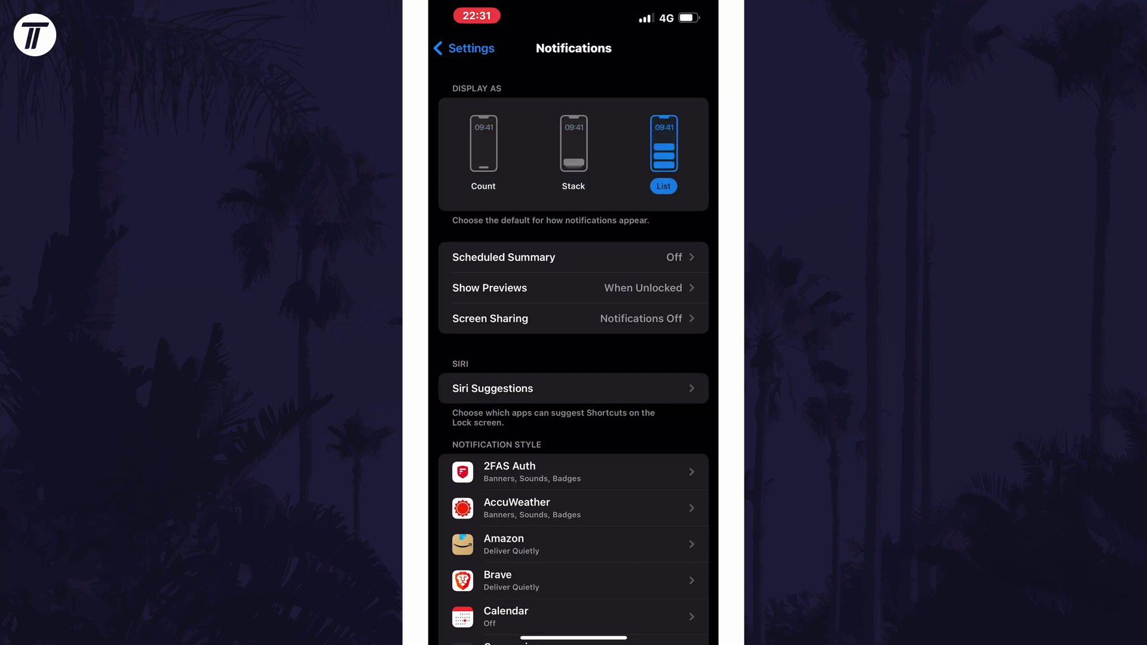
{"action": "left_click", "coordinate": [574, 144]}
{"action": "left_click", "coordinate": [484, 144]}
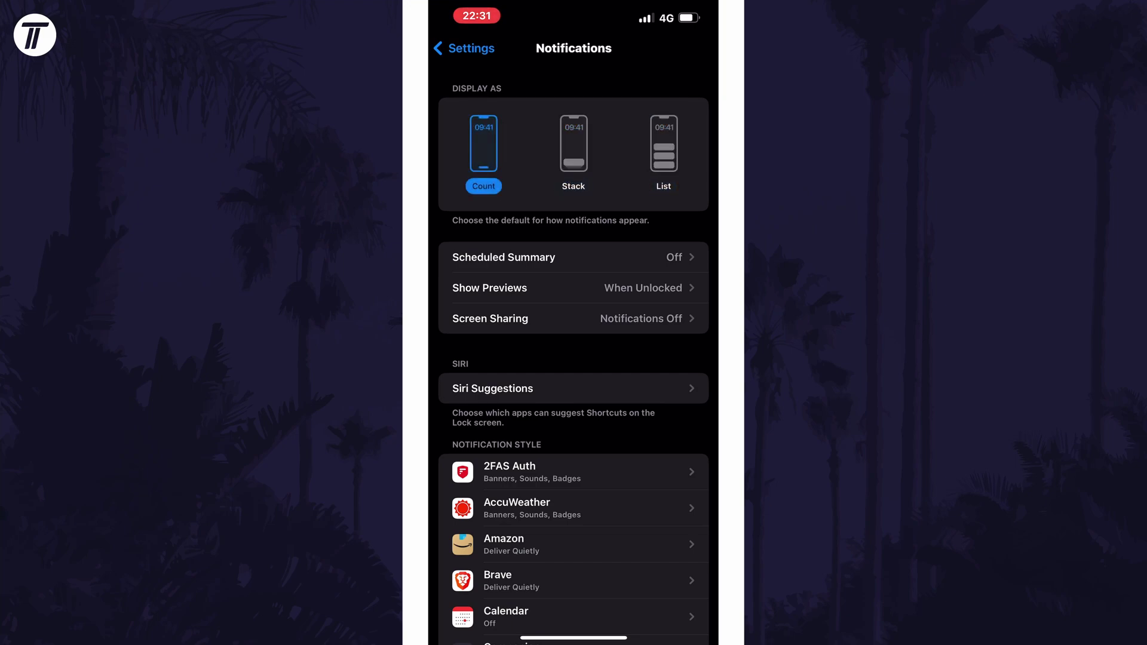
{"action": "left_click", "coordinate": [574, 144]}
{"action": "left_click", "coordinate": [664, 147]}
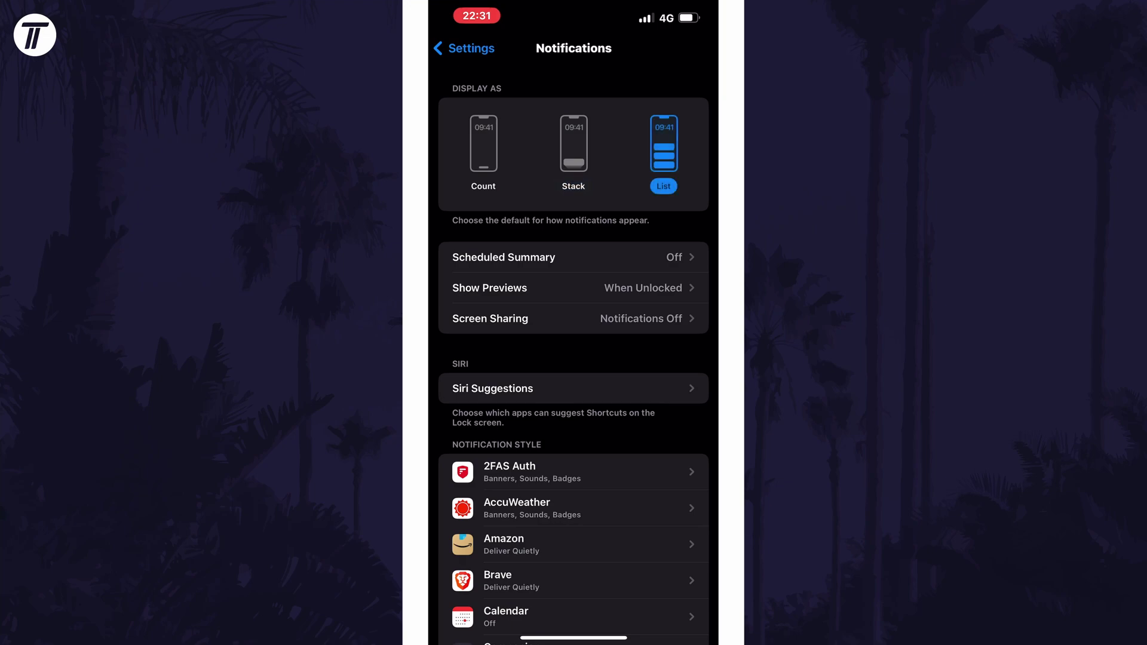
{"action": "left_click", "coordinate": [574, 144]}
{"action": "left_click", "coordinate": [484, 144]}
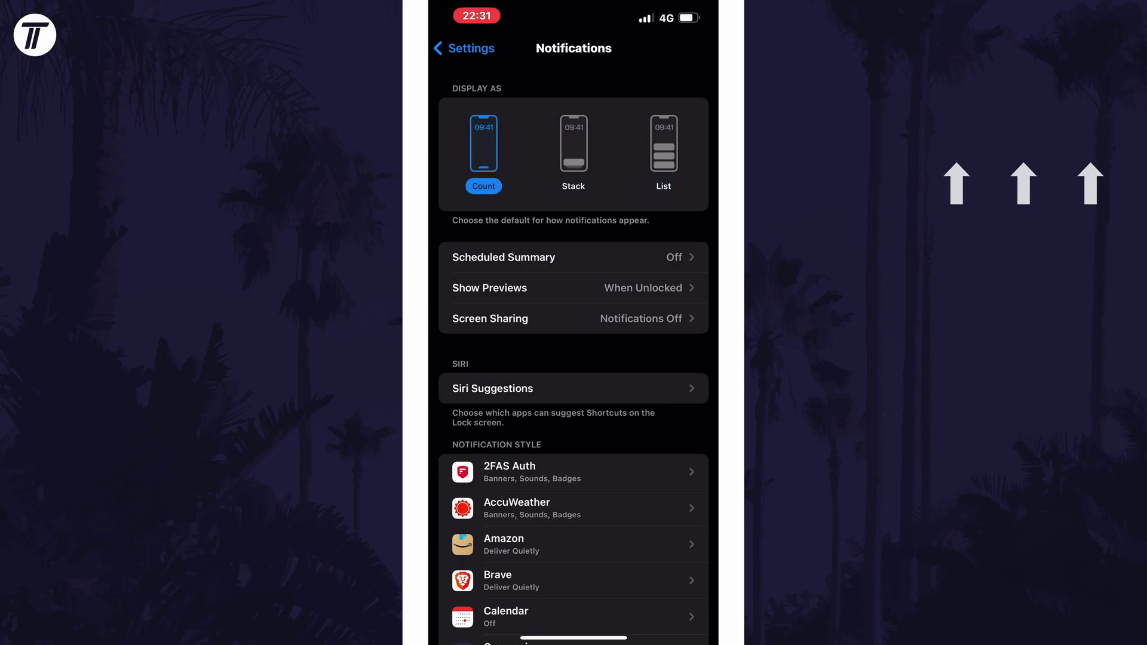
{"action": "left_click", "coordinate": [574, 144]}
{"action": "left_click", "coordinate": [664, 143]}
{"action": "left_click", "coordinate": [573, 143]}
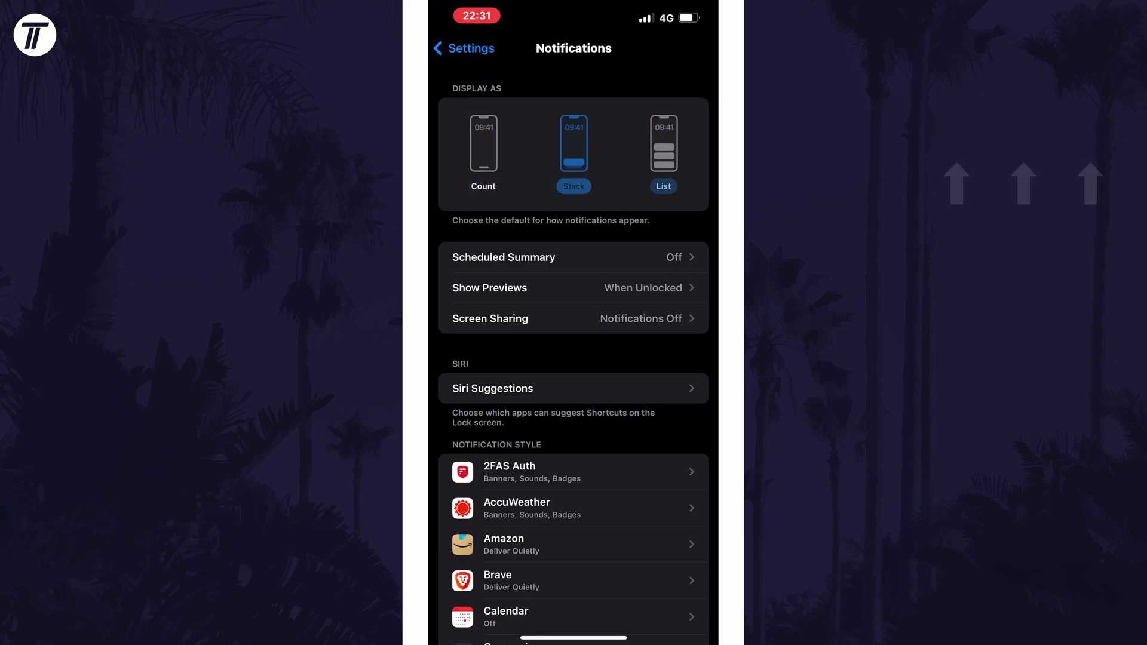